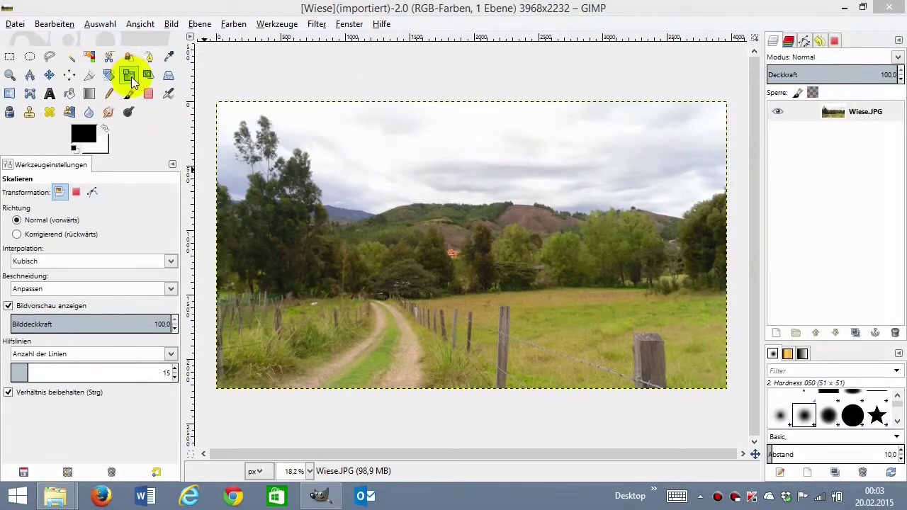
- Shrink the photo layer with the Scale tool to about 3254×1830 pixels
click(128, 76)
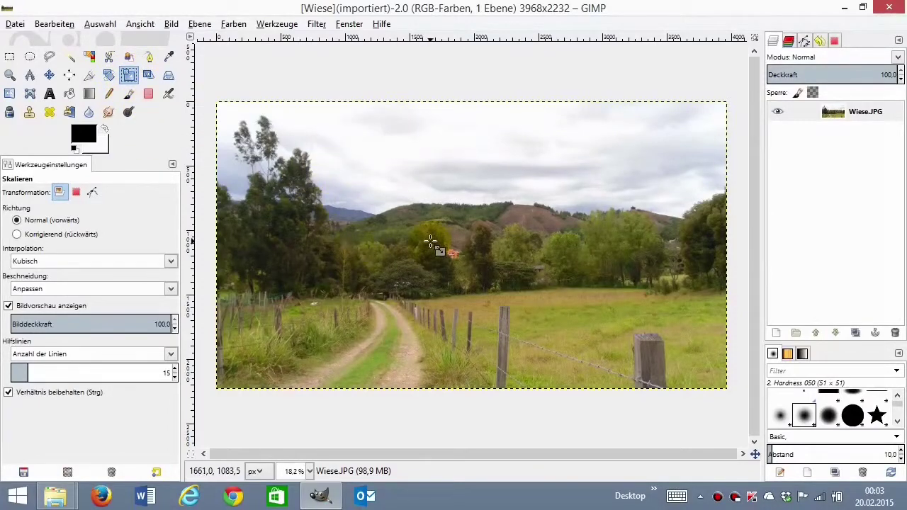
click(354, 168)
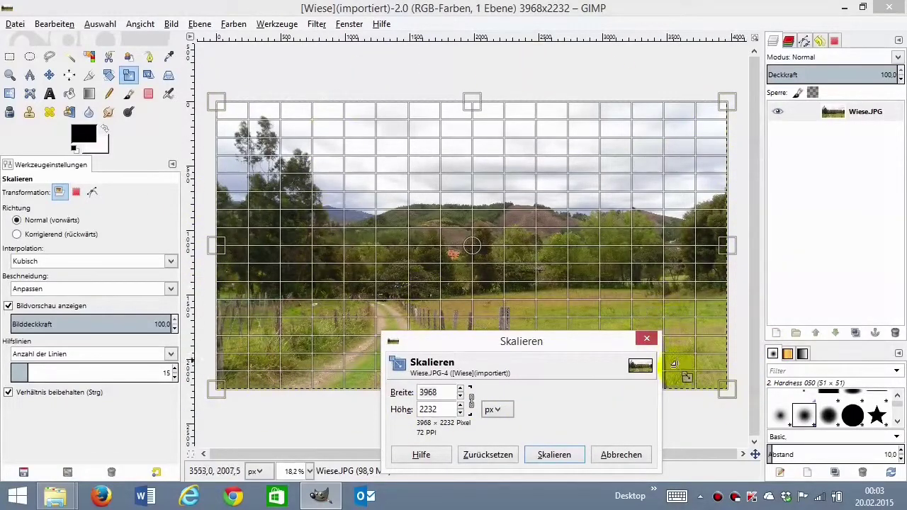
mouse_move(727, 389)
mouse_down()
mouse_move(655, 332)
mouse_move(460, 218)
mouse_up()
click(567, 456)
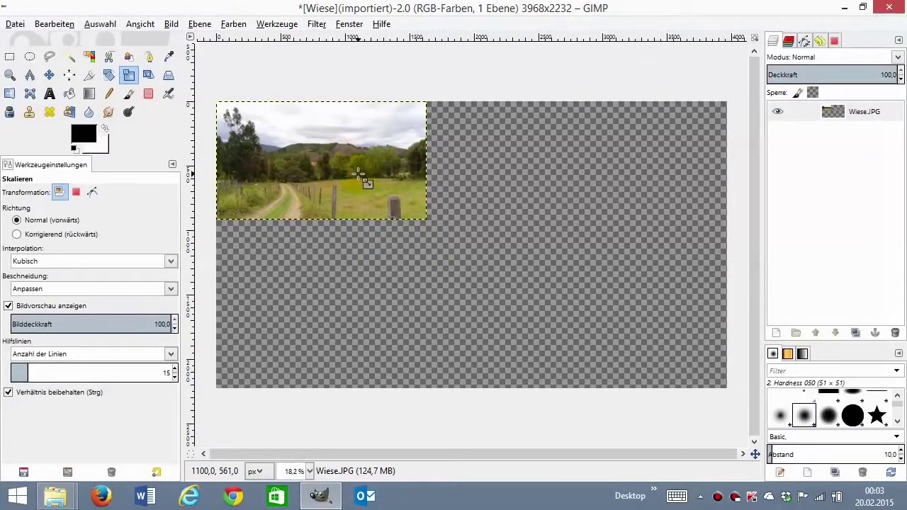
- Crop the image around the shrunken photo, giving 1628×919 pixels
click(90, 76)
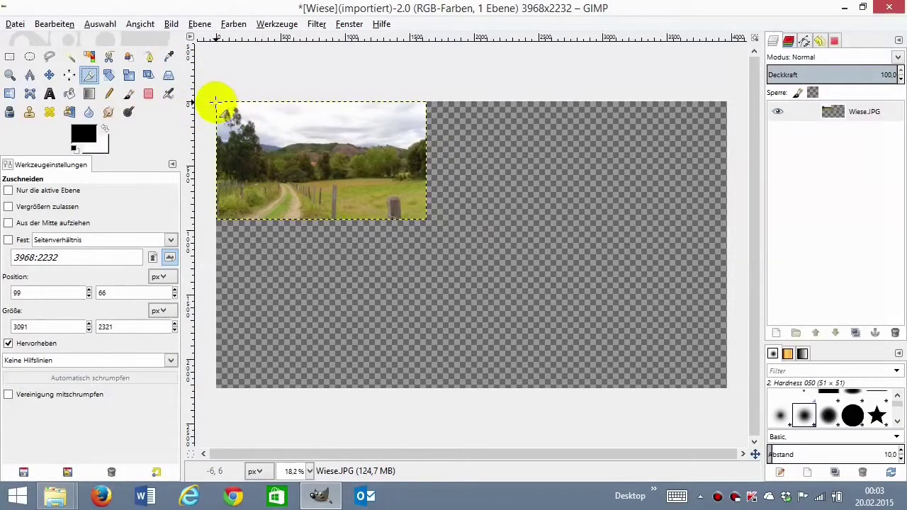
drag(216, 102, 423, 219)
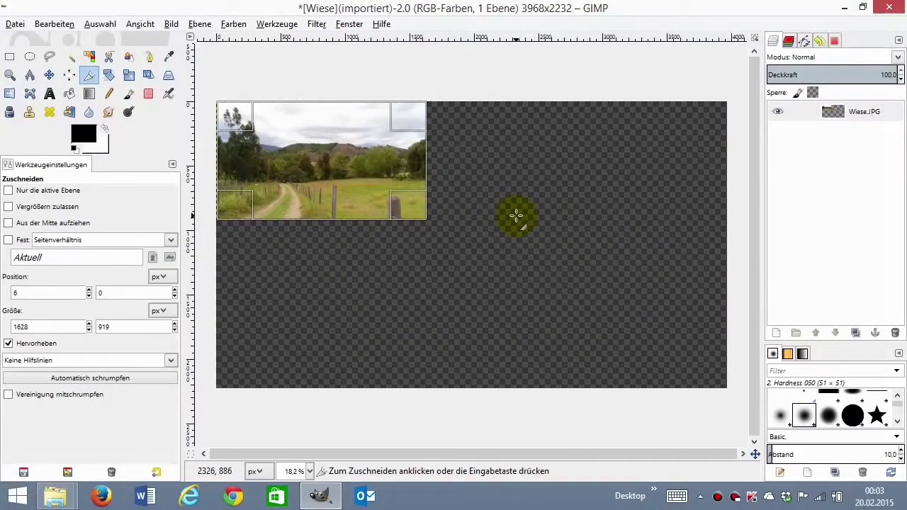
key(Return)
scroll(321, 246, up, 3)
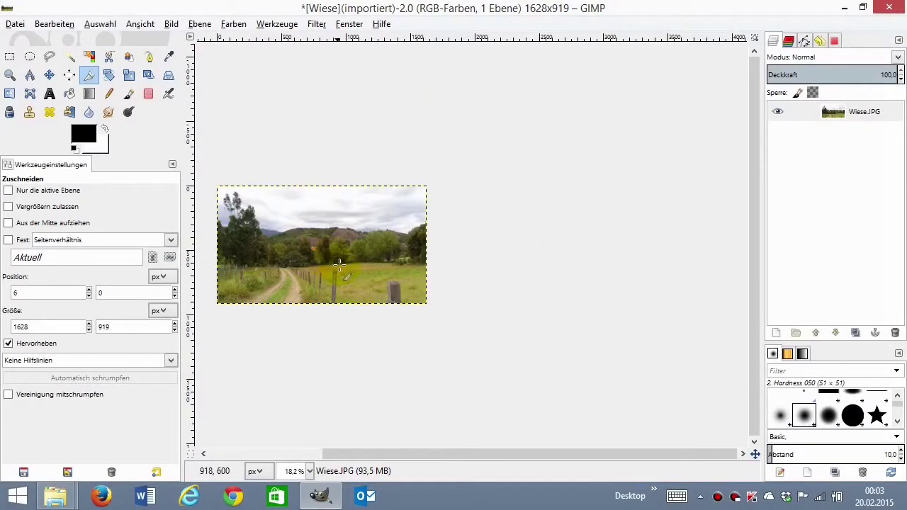
scroll(339, 265, down, 1)
scroll(348, 263, up, 2)
scroll(348, 269, up, 4)
scroll(381, 272, up, 3)
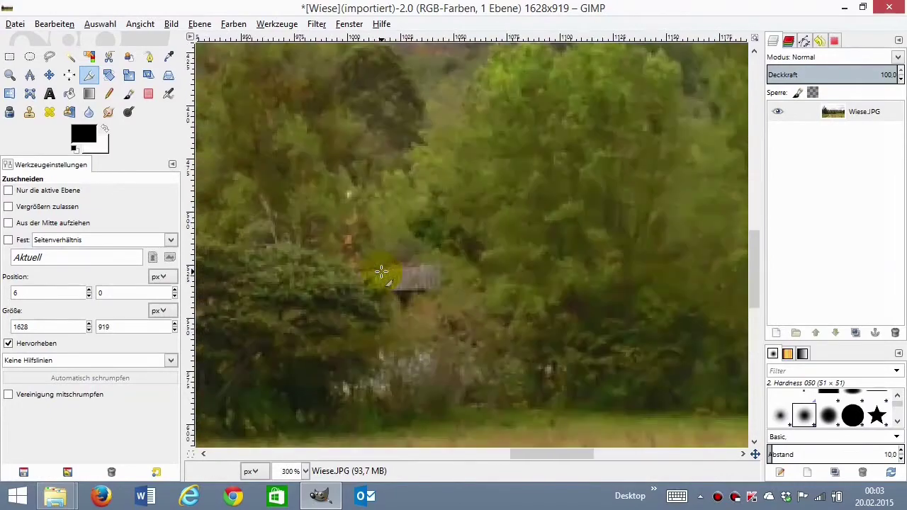
scroll(381, 272, down, 1)
scroll(381, 272, down, 2)
scroll(381, 272, down, 3)
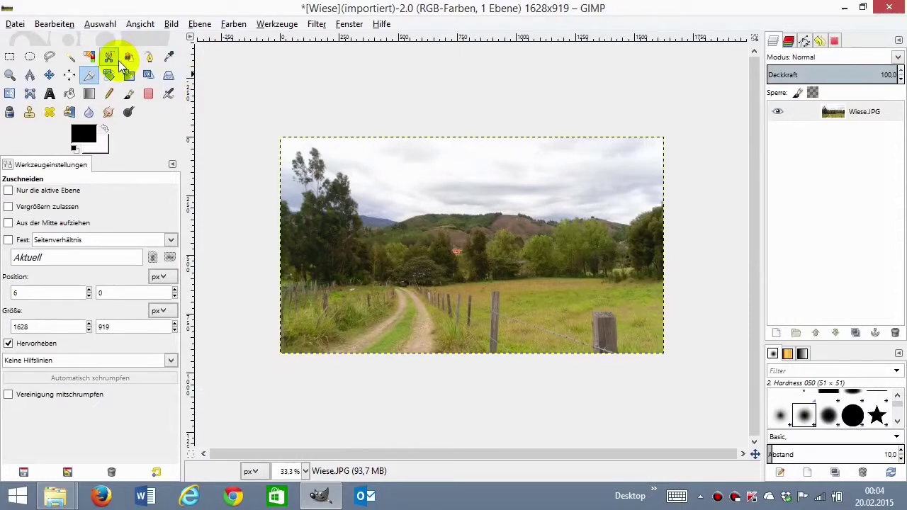
- Undo the crop and scaling, then zoom out to fit the 3968×2232 photo
key(ctrl+z)
key(ctrl+z)
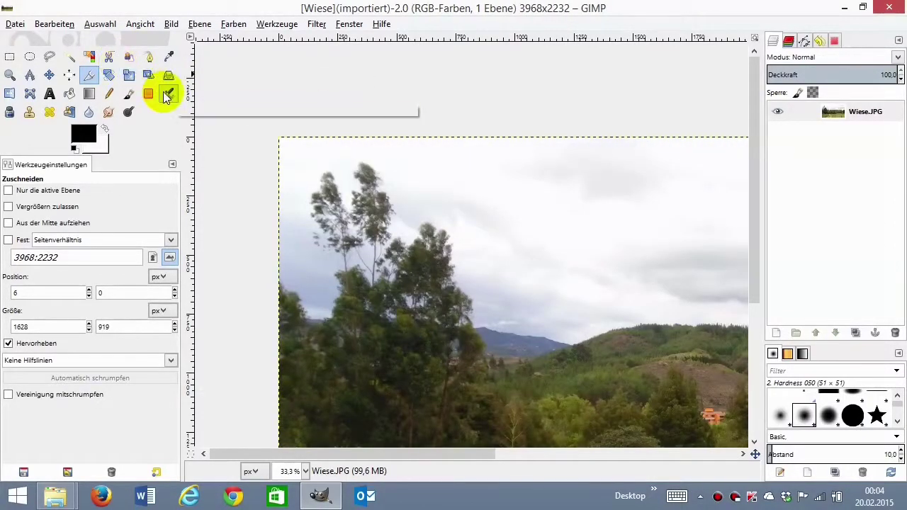
key(shift+ctrl+j)
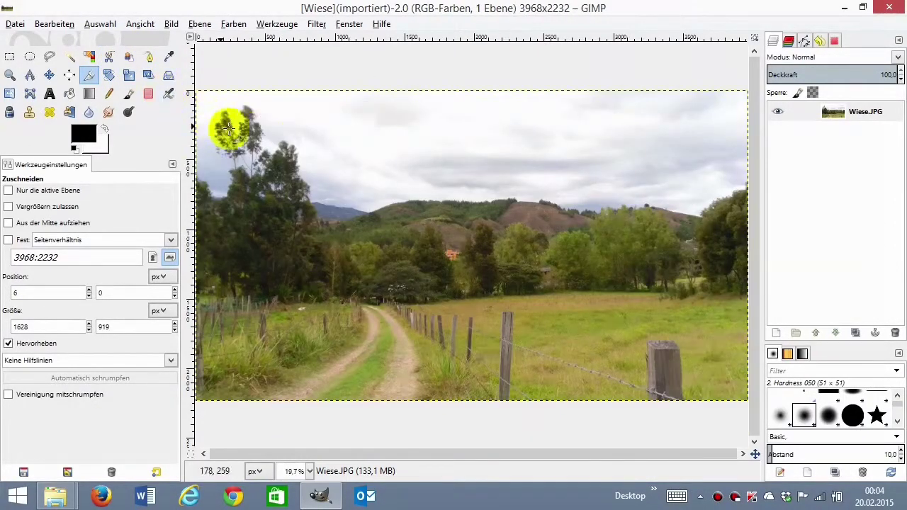
key(minus)
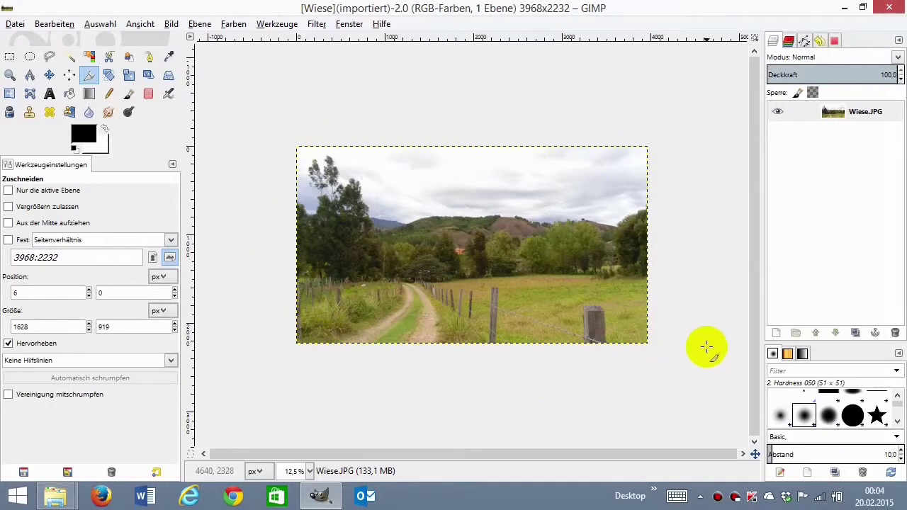
- Enlarge the photo layer to 4696×2642 pixels with the Scale tool
click(111, 76)
click(388, 220)
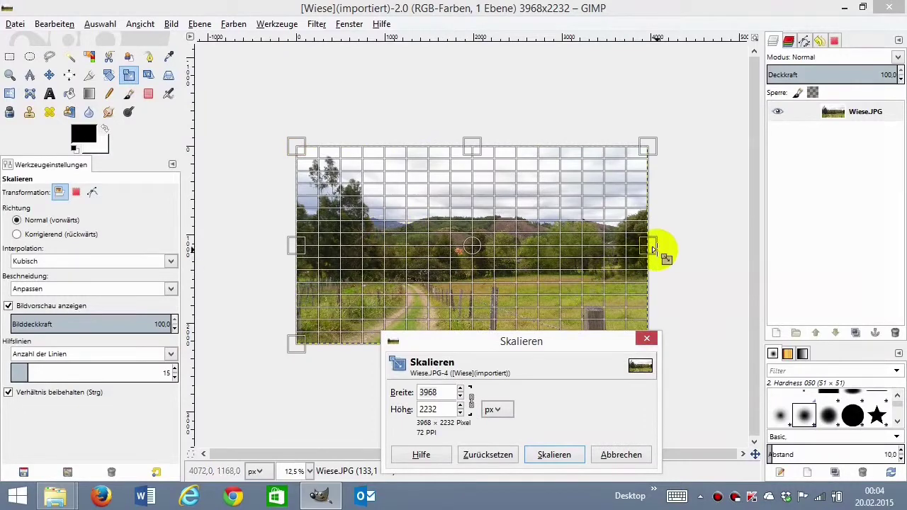
drag(653, 249, 714, 250)
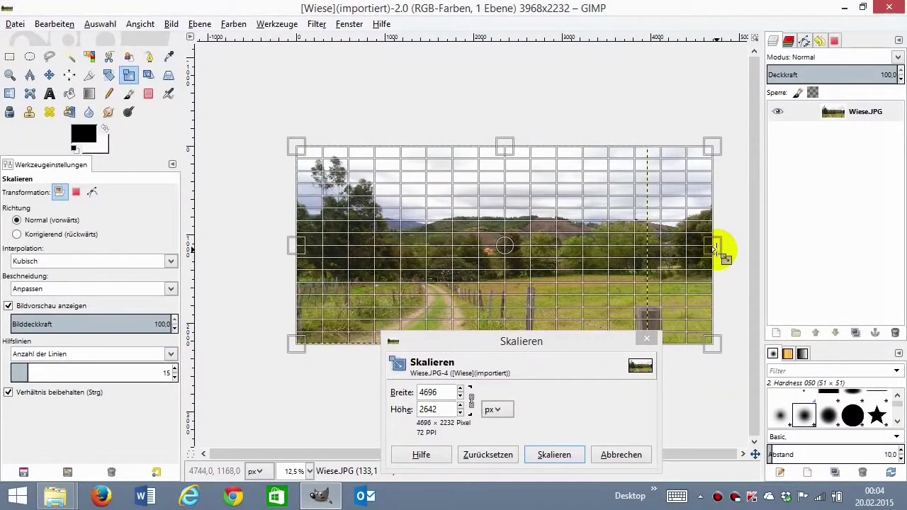
click(556, 455)
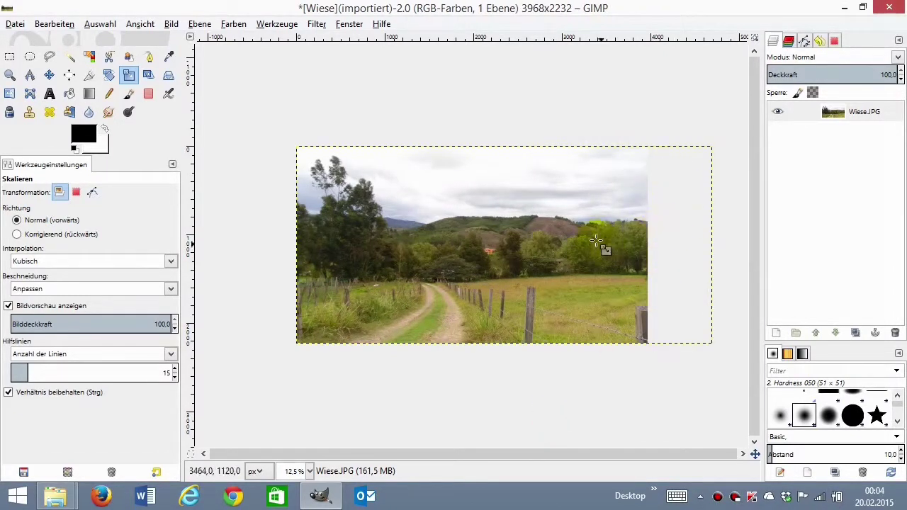
- Nudge the enlarged layer left, then undo the move and the enlargement
click(49, 76)
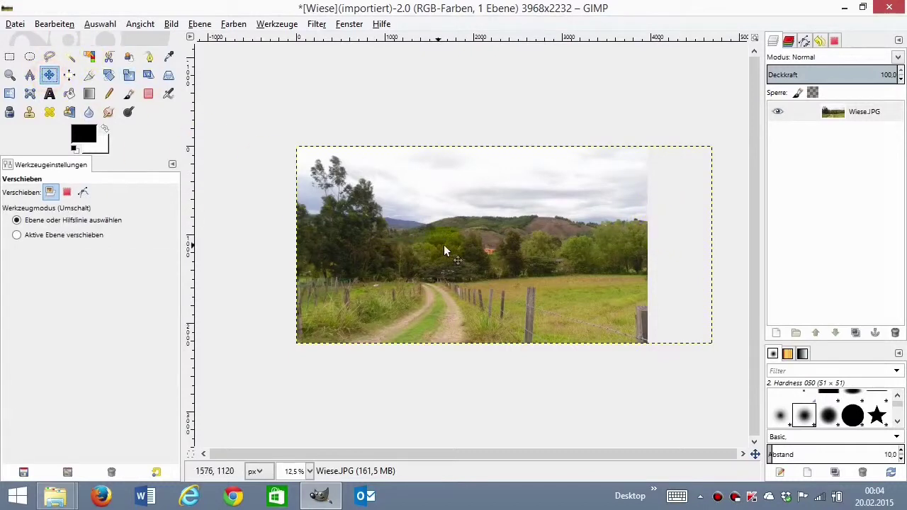
drag(483, 245, 451, 247)
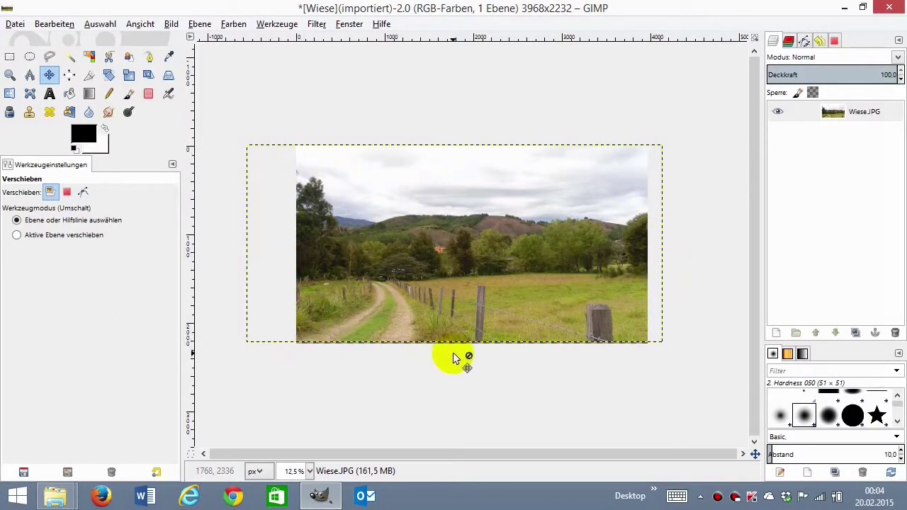
key(shift+Right)
key(shift+Right)
key(shift+Right)
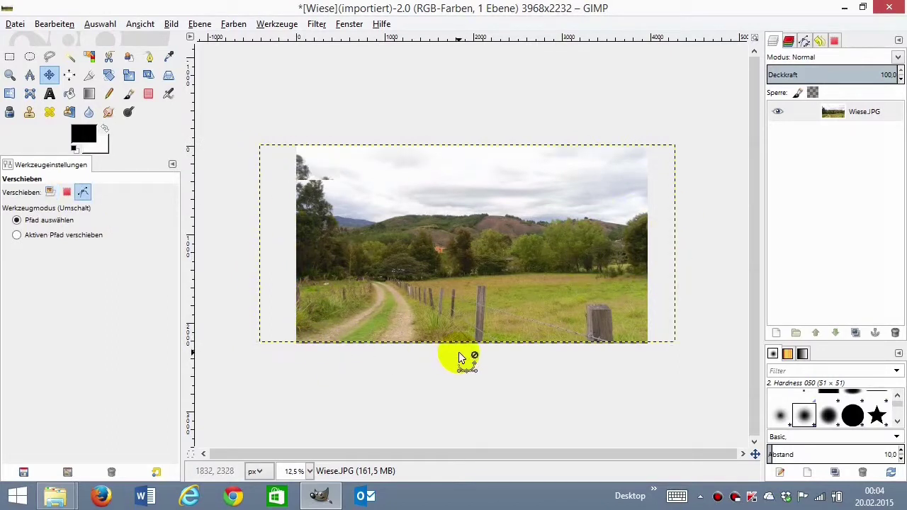
key(ctrl+z)
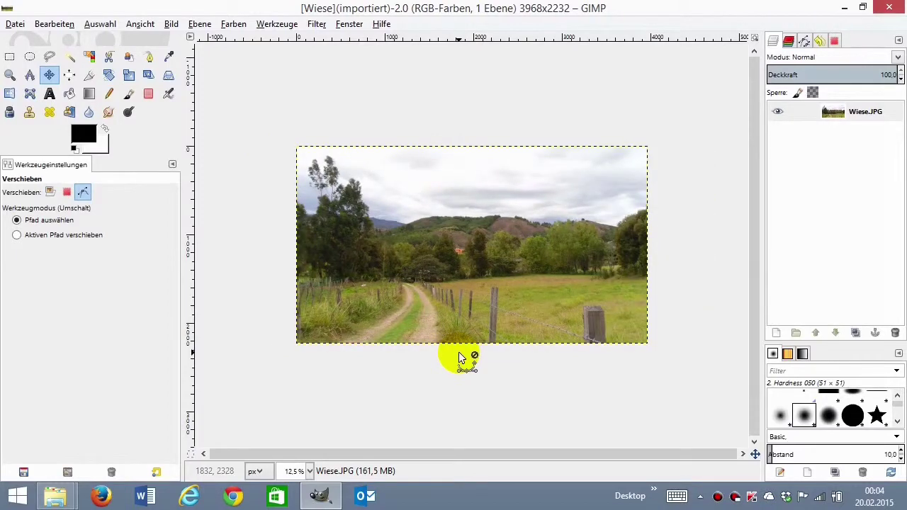
- Widen the canvas to 2401,01 mm (6806×2232 px) with width and height unlinked
key(m)
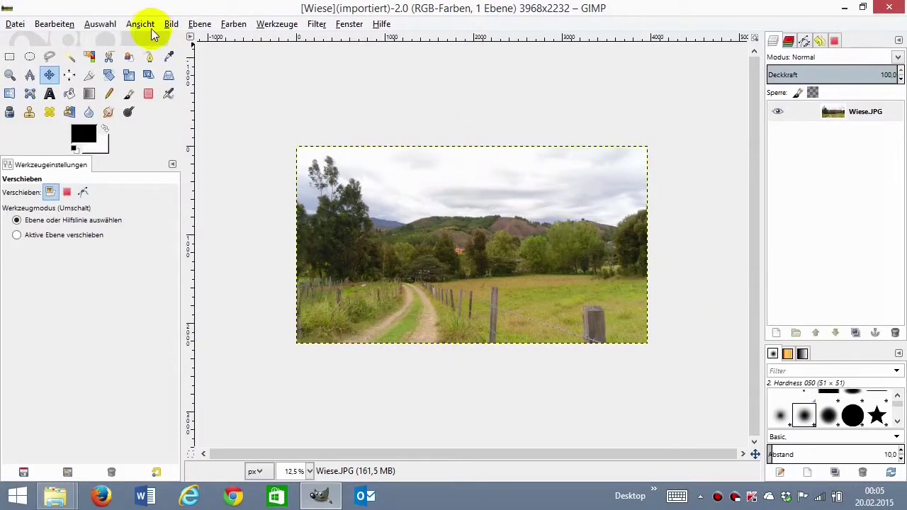
click(171, 24)
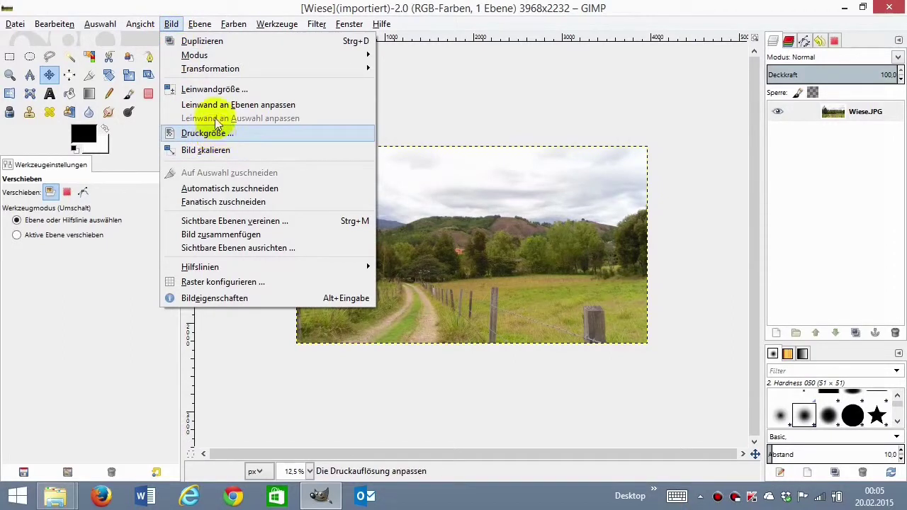
click(229, 89)
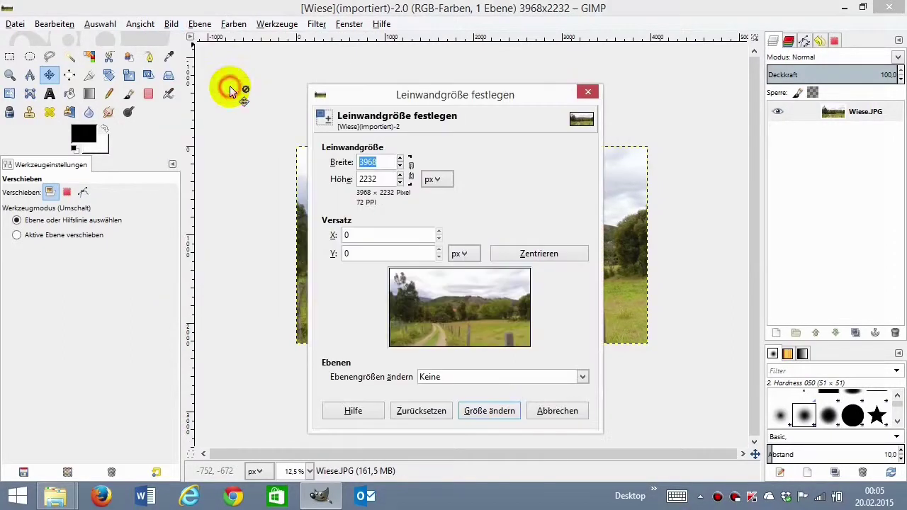
click(411, 168)
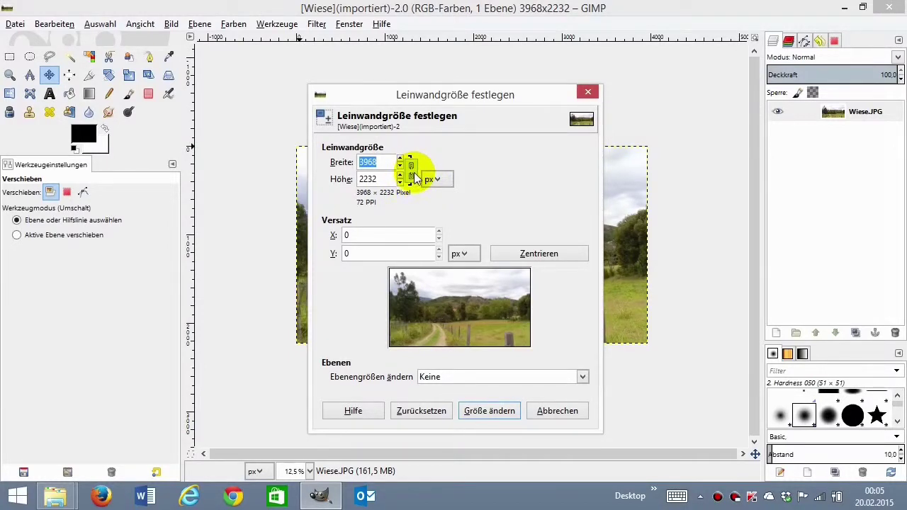
click(412, 173)
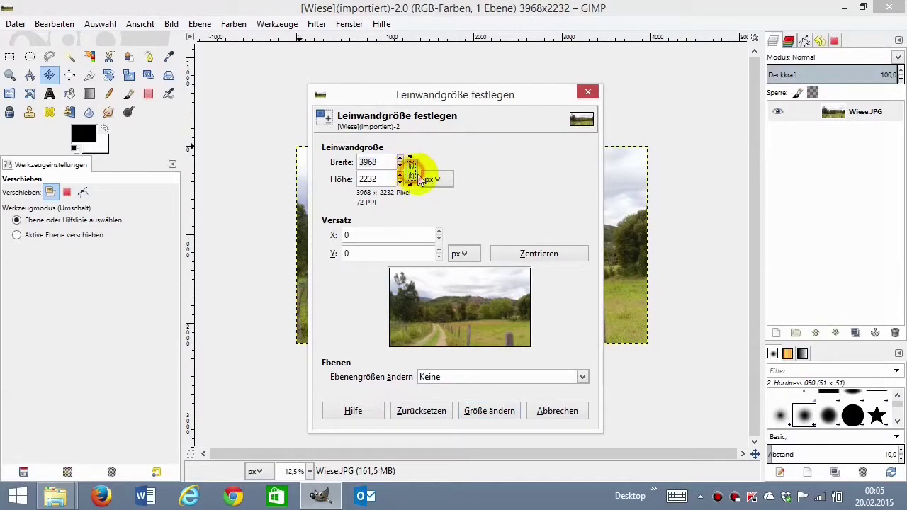
click(432, 180)
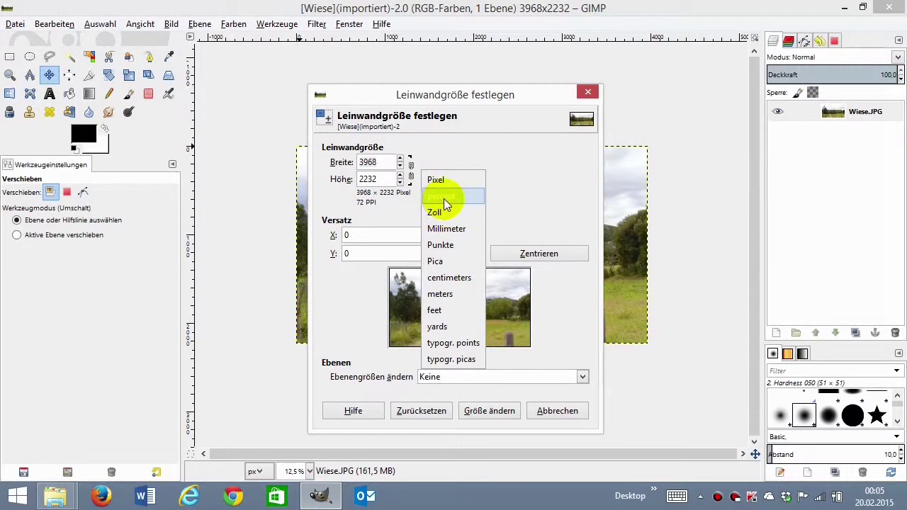
click(450, 227)
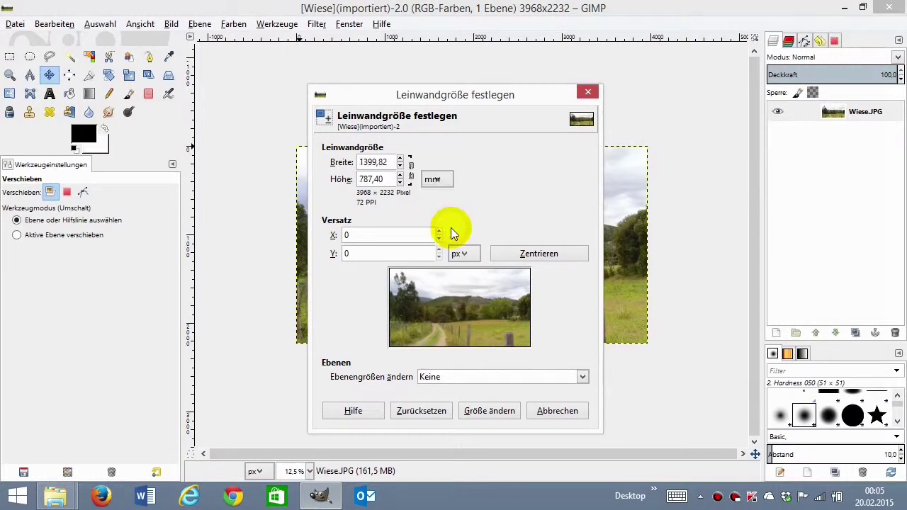
click(400, 159)
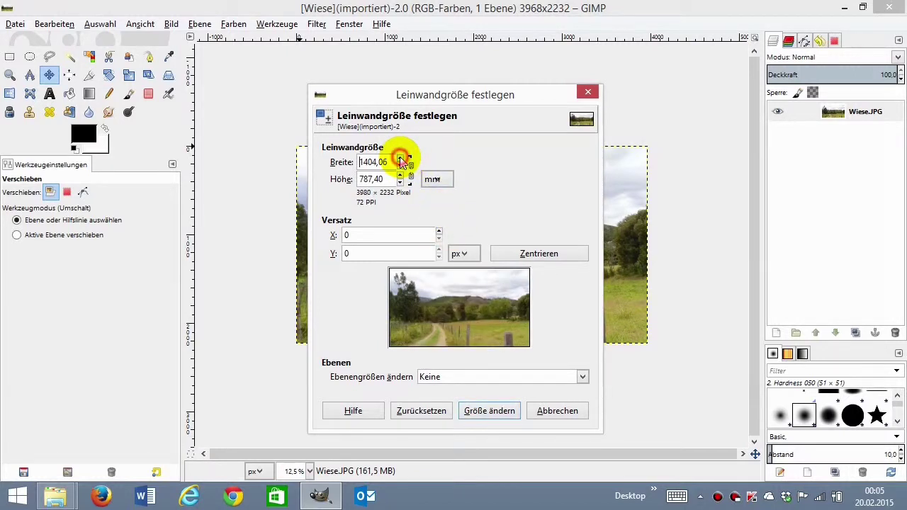
click(401, 160)
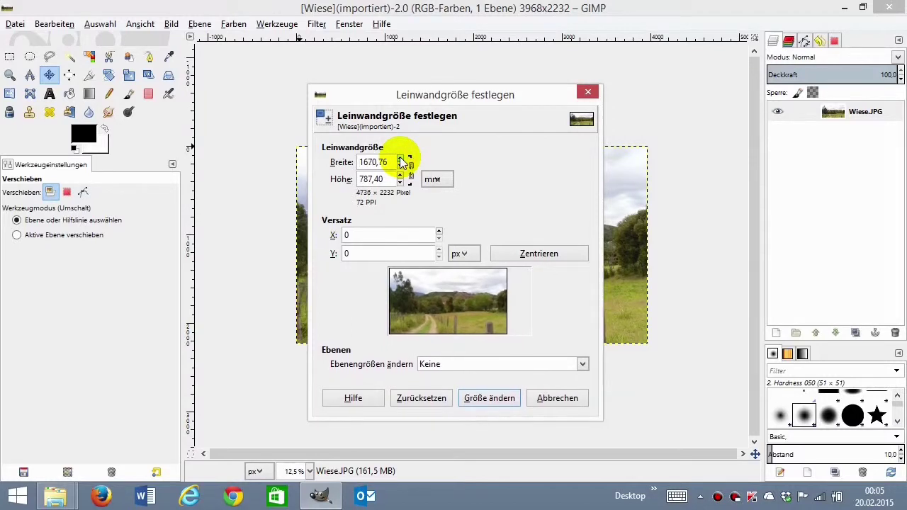
drag(401, 162, 391, 254)
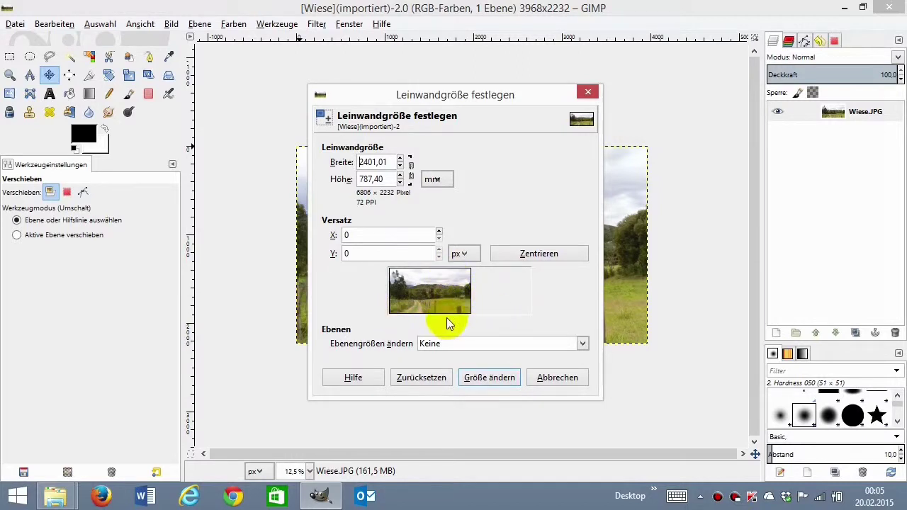
click(494, 375)
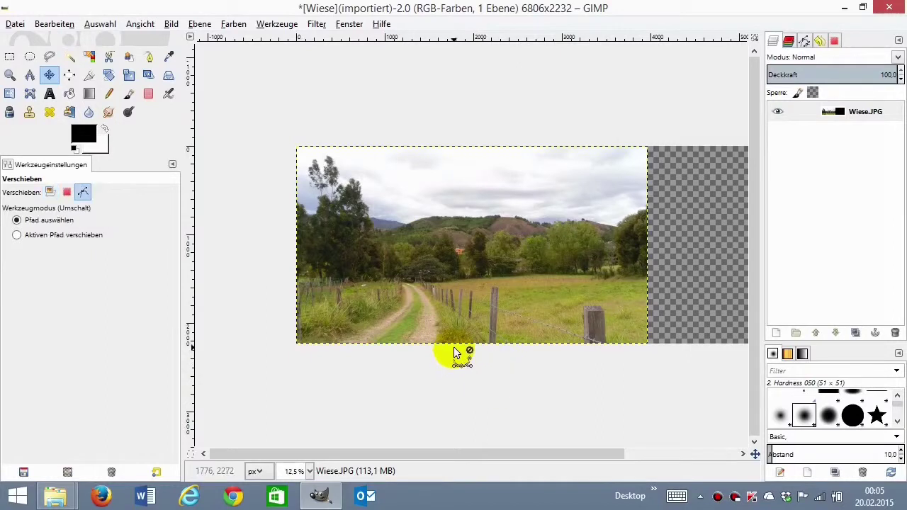
scroll(454, 352, down, 1)
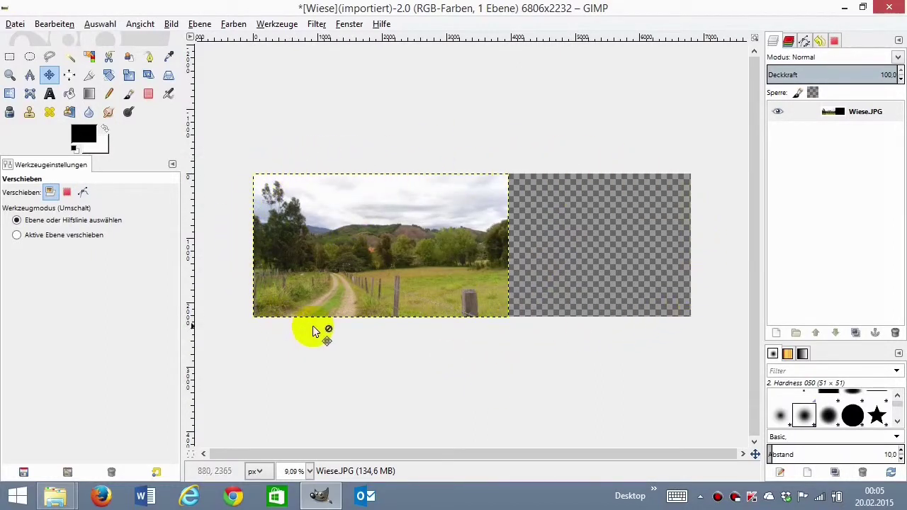
- Stretch the photo layer across the widened canvas and zoom to inspect it
click(128, 74)
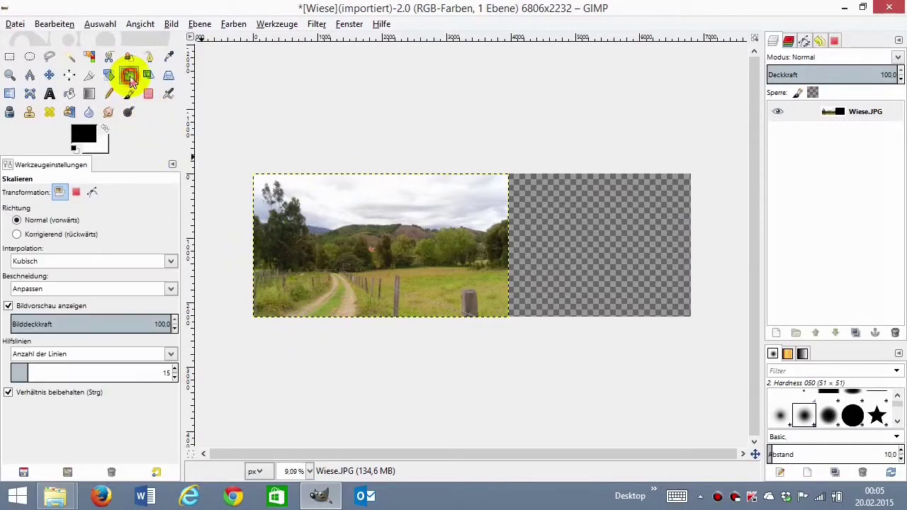
click(464, 284)
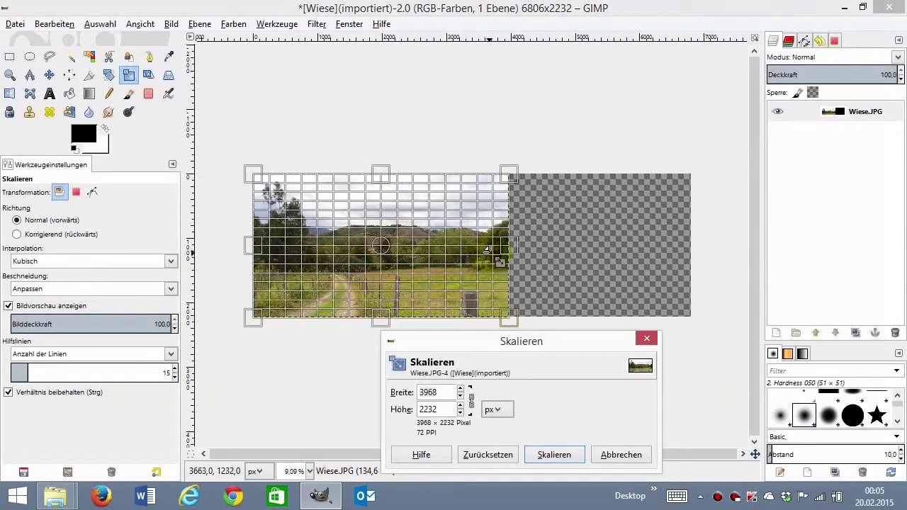
drag(507, 248, 686, 252)
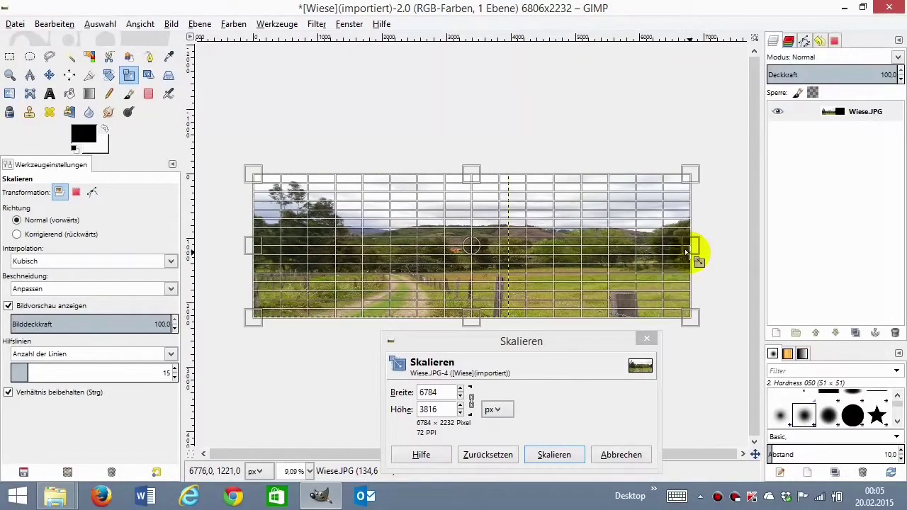
click(554, 454)
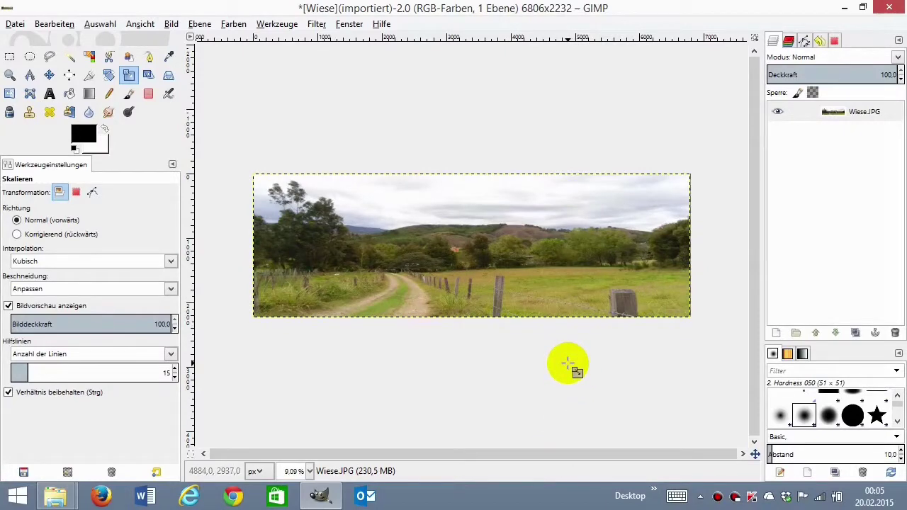
scroll(567, 363, down, 1)
scroll(567, 364, up, 1)
scroll(565, 362, up, 1)
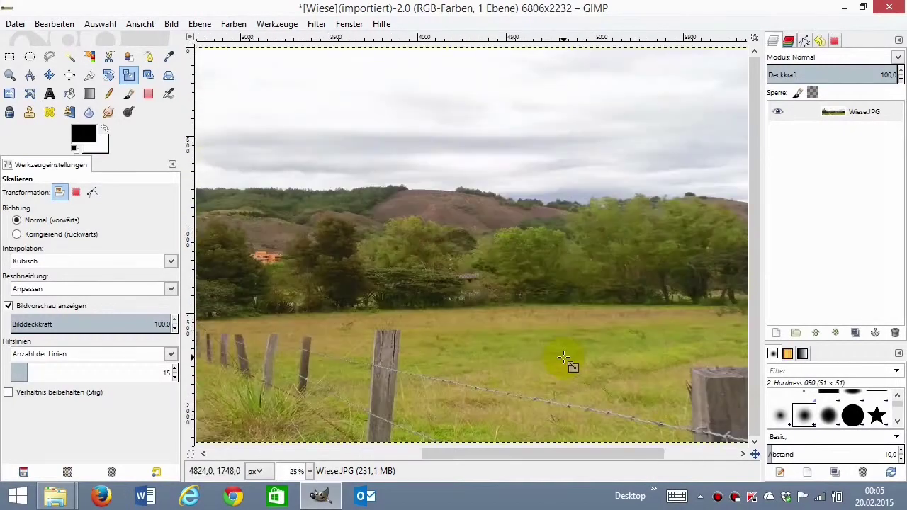
scroll(565, 362, down, 1)
scroll(564, 362, down, 1)
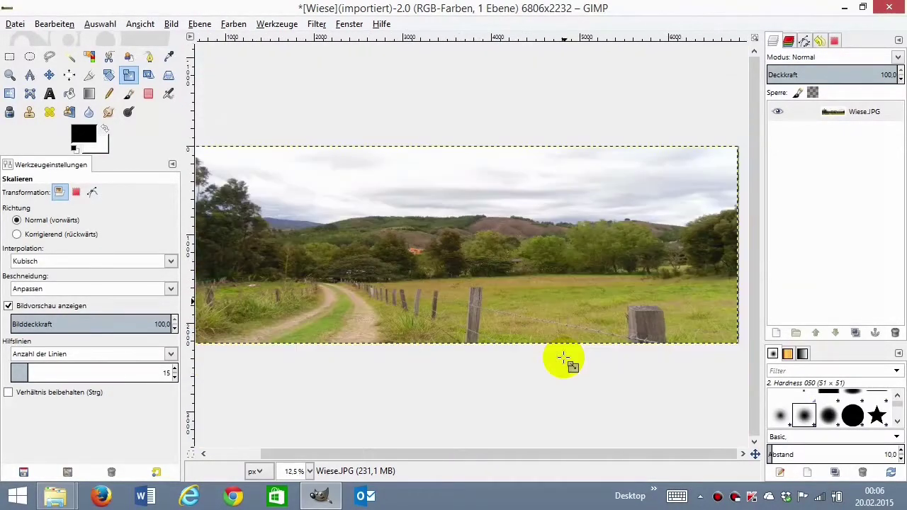
scroll(564, 362, down, 1)
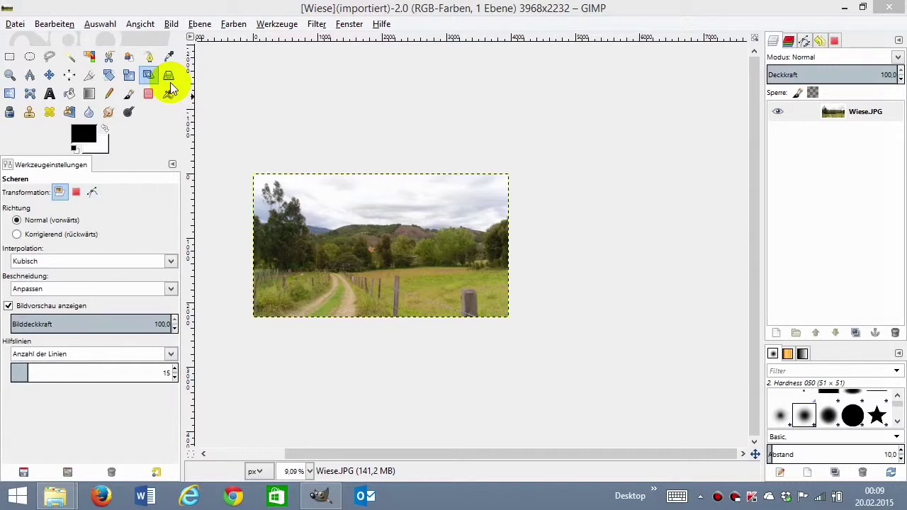
- Scale the whole image up to 5290 pixels wide, accepting the memory warning
click(130, 75)
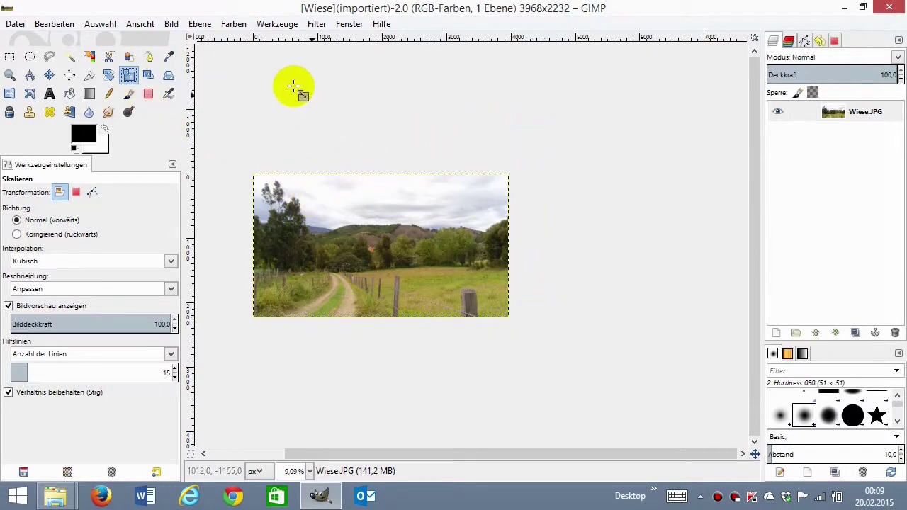
click(172, 25)
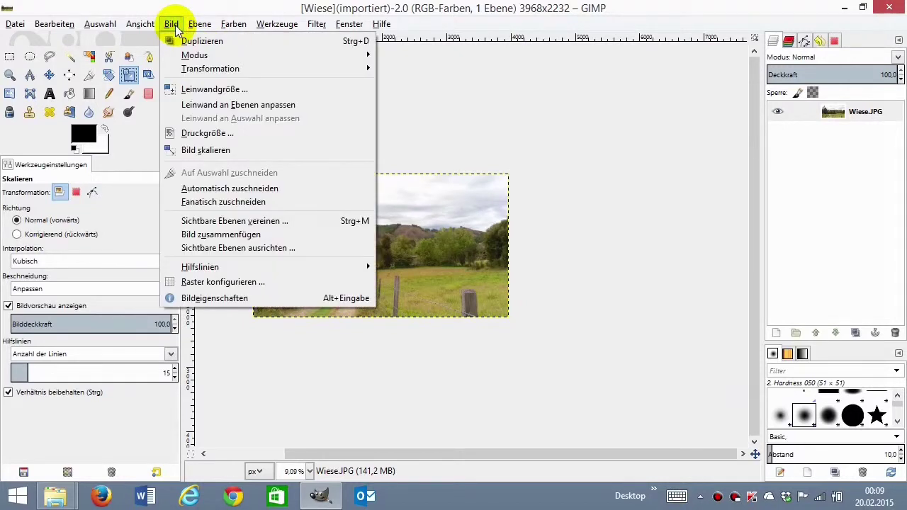
click(206, 151)
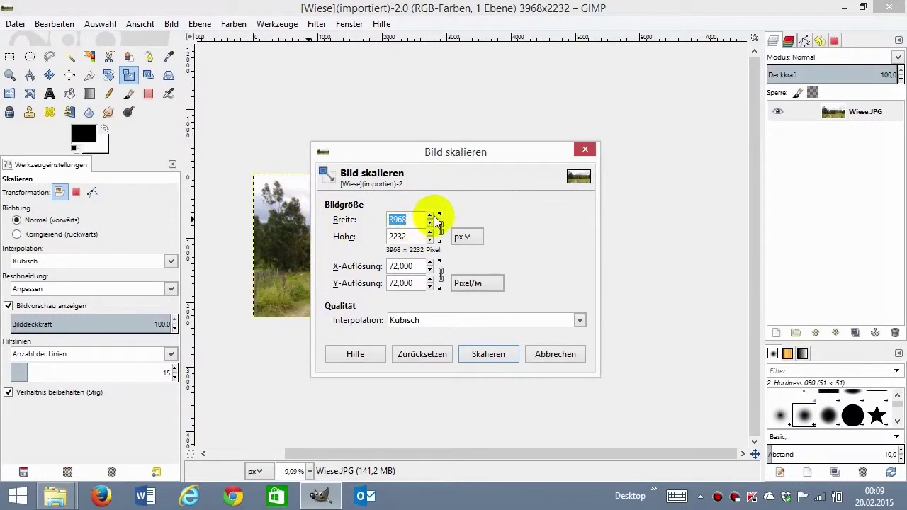
click(428, 213)
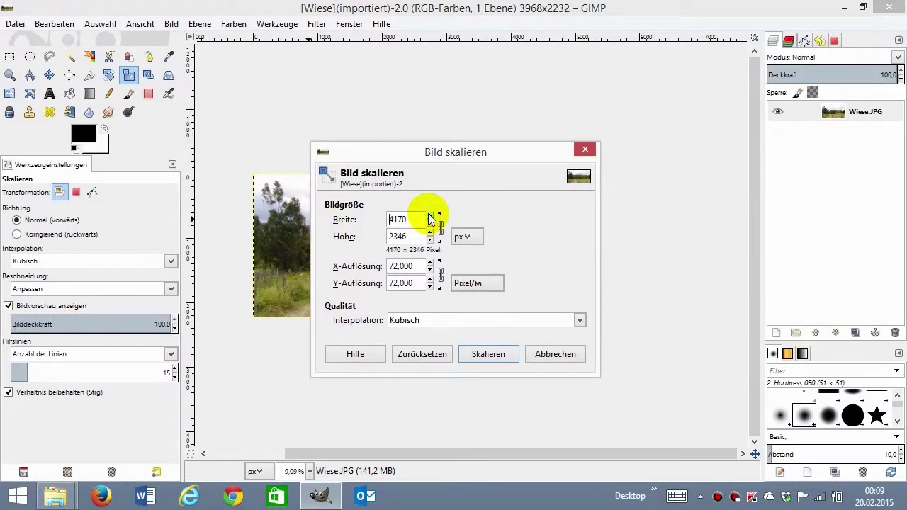
drag(428, 213, 425, 234)
click(506, 355)
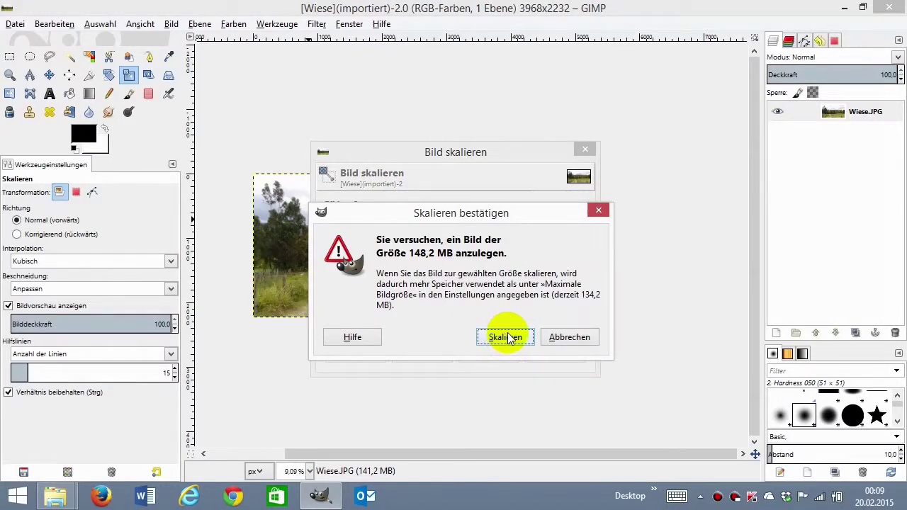
click(505, 337)
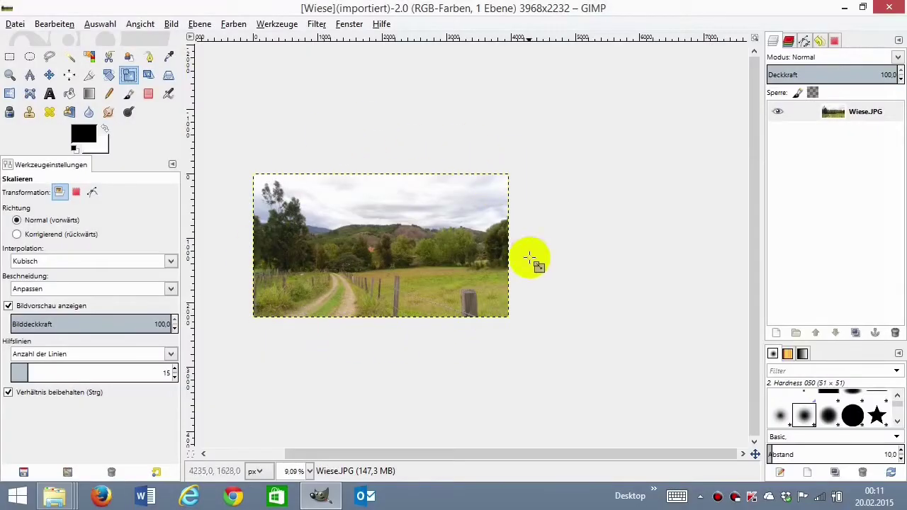
- Scale the image to 139,982+10 = 149,966 cm wide (4251×2391 px)
click(173, 25)
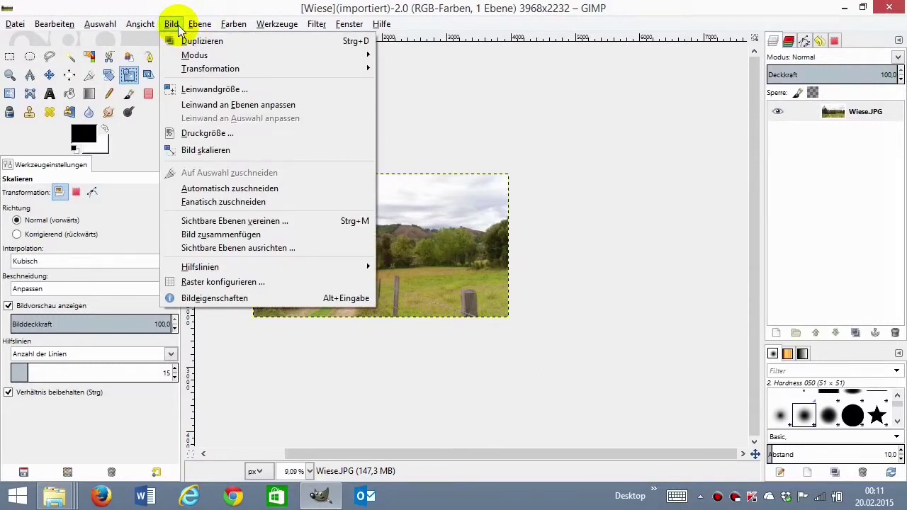
click(216, 149)
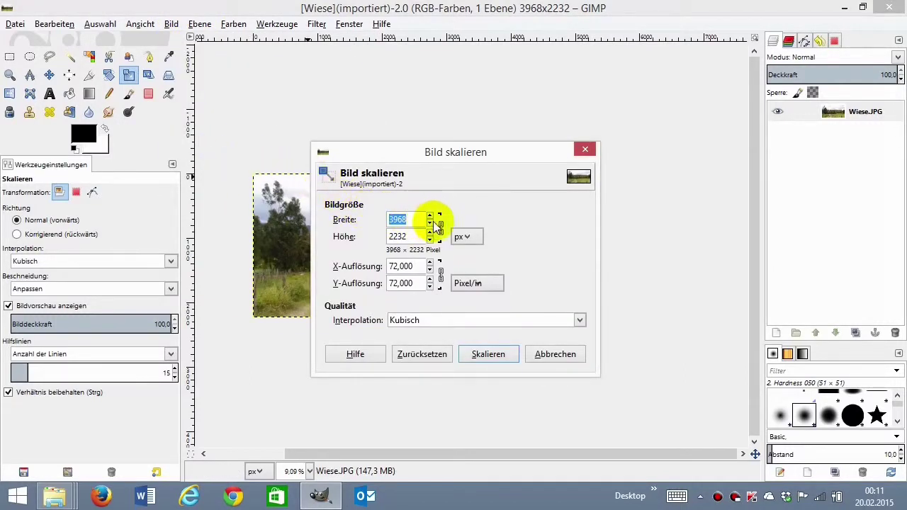
click(461, 238)
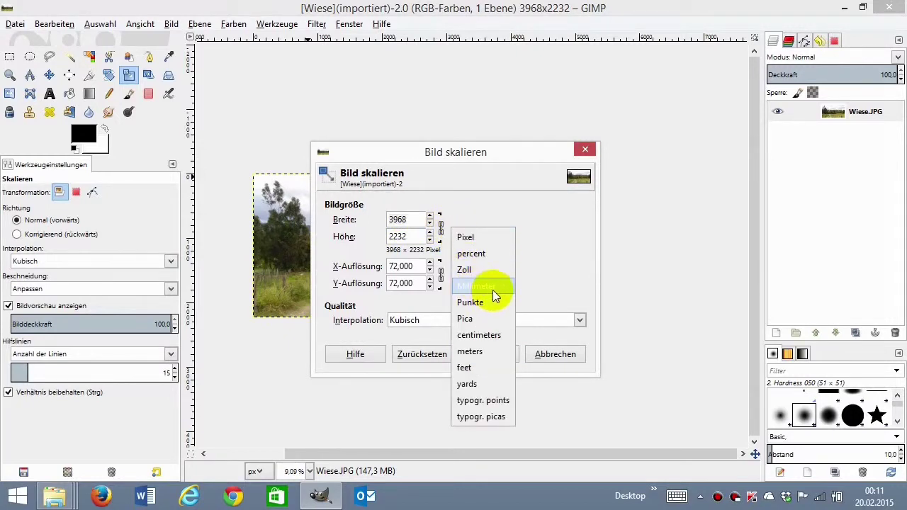
click(487, 336)
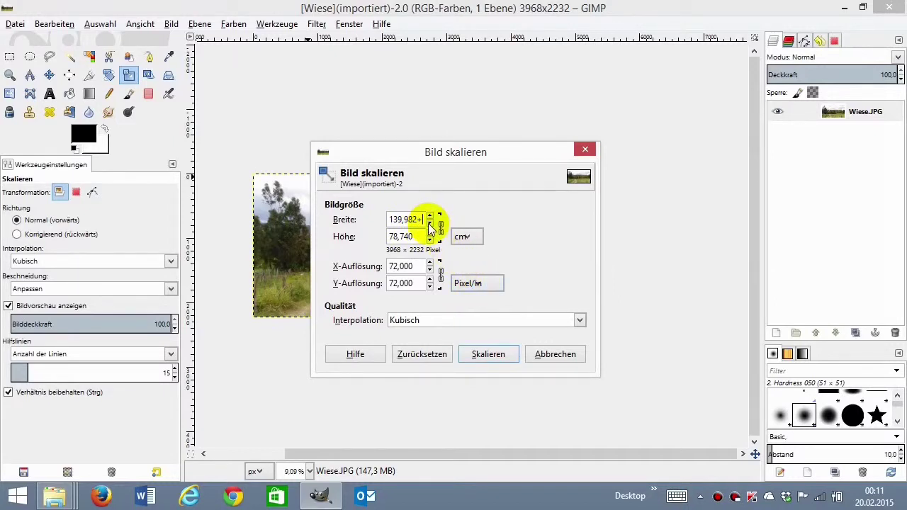
text(10)
key(Return)
click(487, 353)
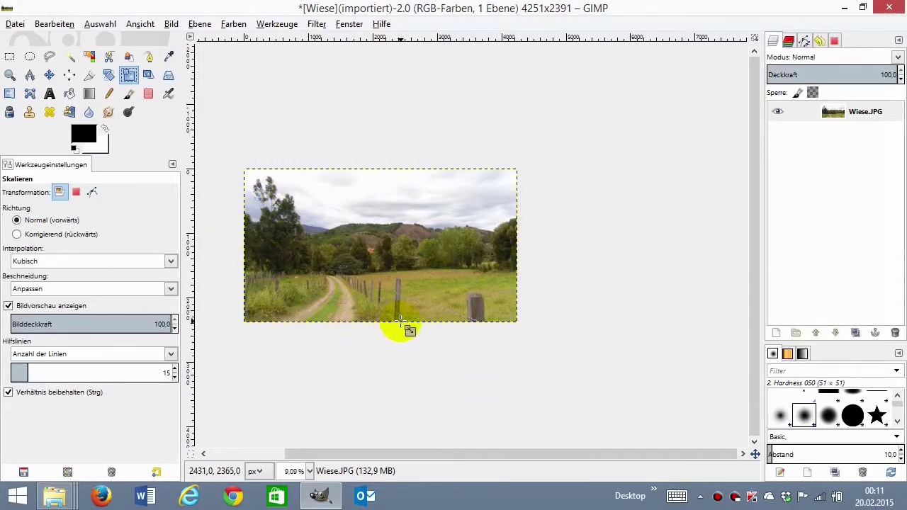
- Scale the image width down by 400 mm, giving 3117×1753 pixels
click(171, 24)
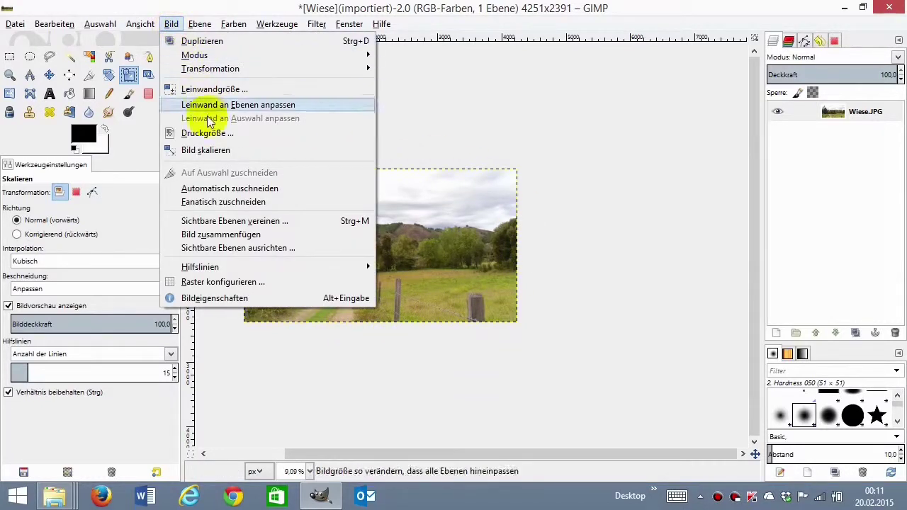
click(217, 153)
click(404, 220)
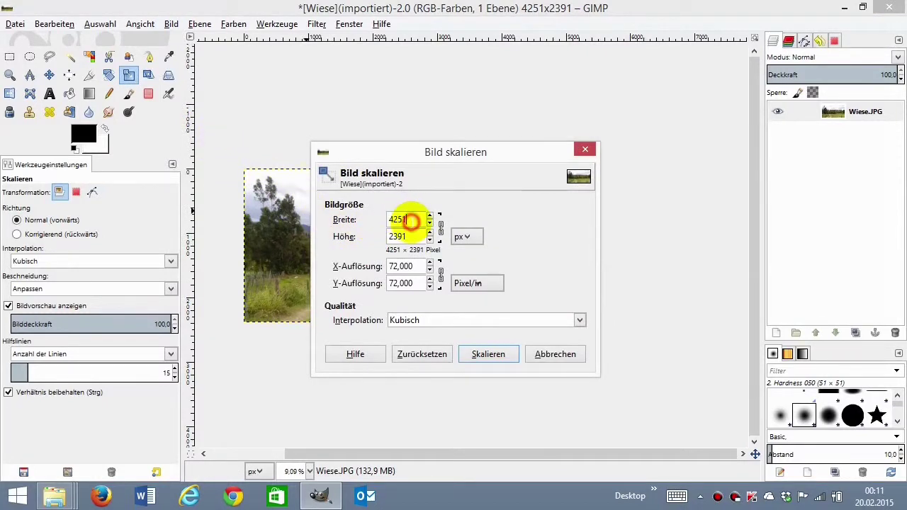
click(467, 238)
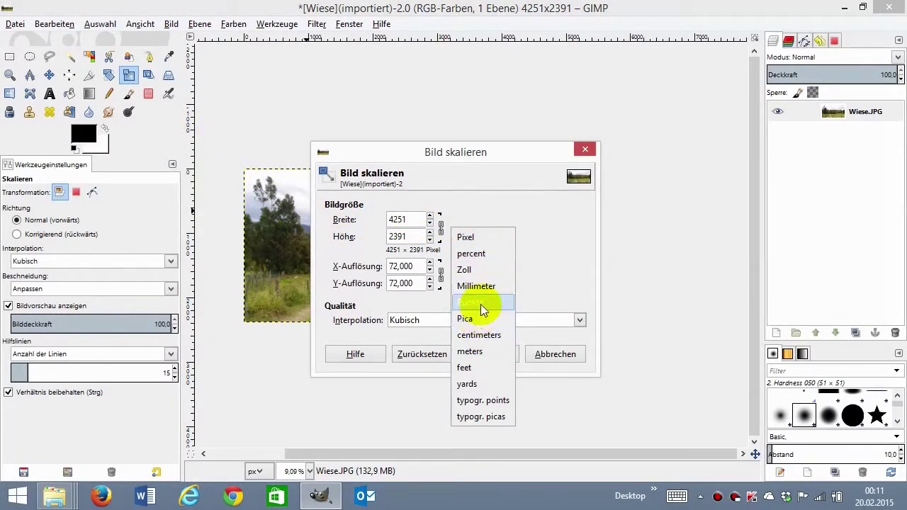
click(476, 285)
click(421, 219)
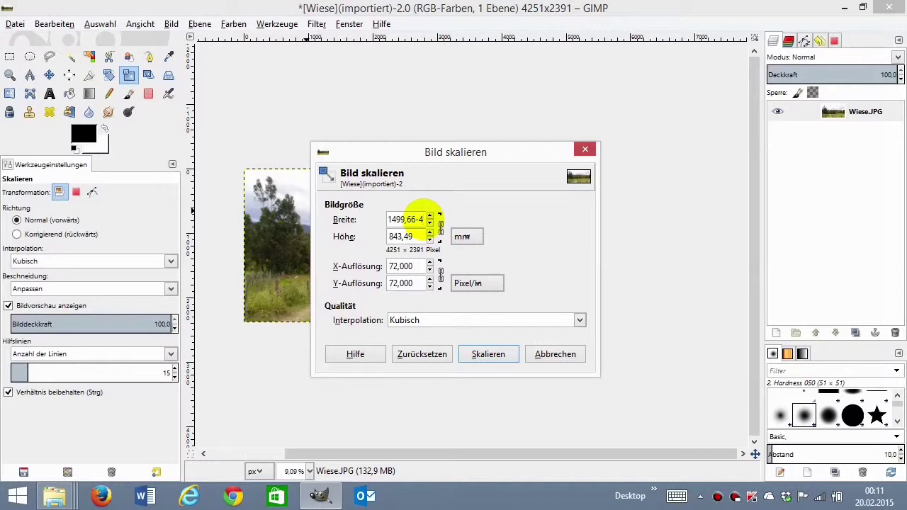
text(00)
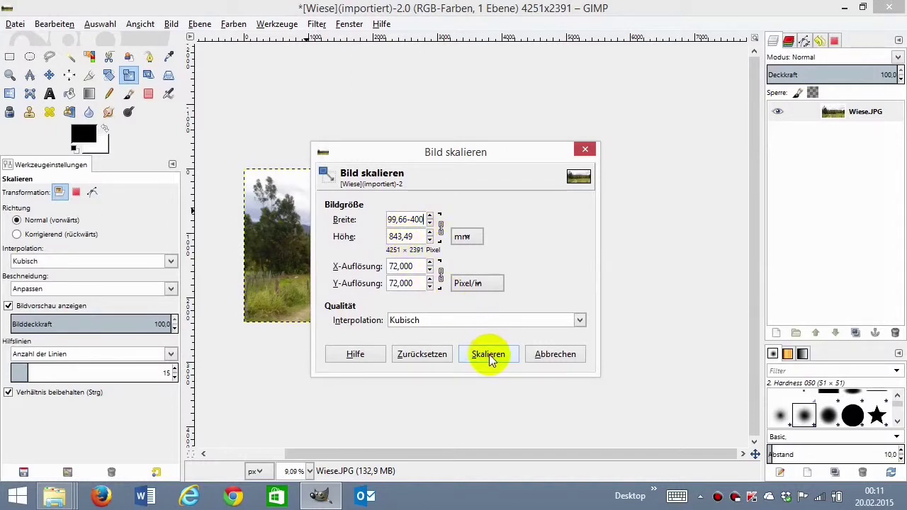
click(488, 354)
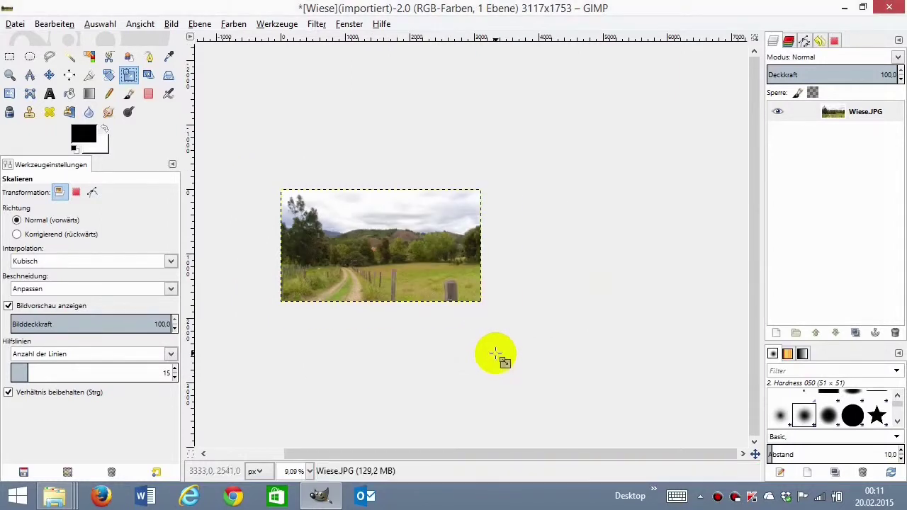
- Reopen Scale Image and switch the size unit to millimetres, showing 1099,61 × 618,42 mm
click(172, 24)
click(225, 150)
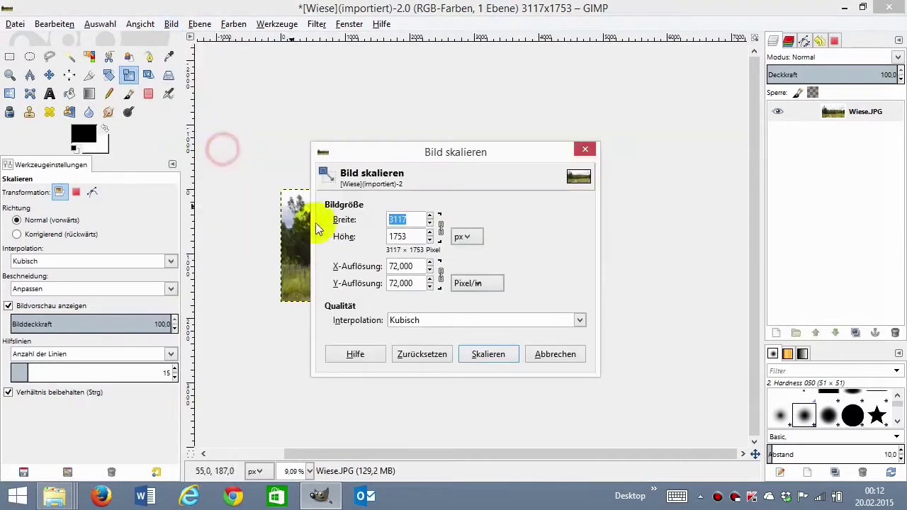
click(456, 239)
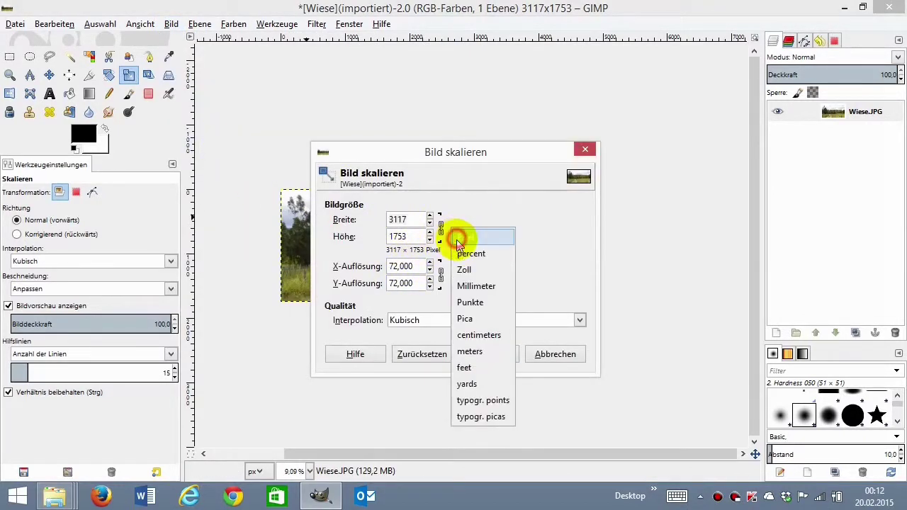
click(493, 286)
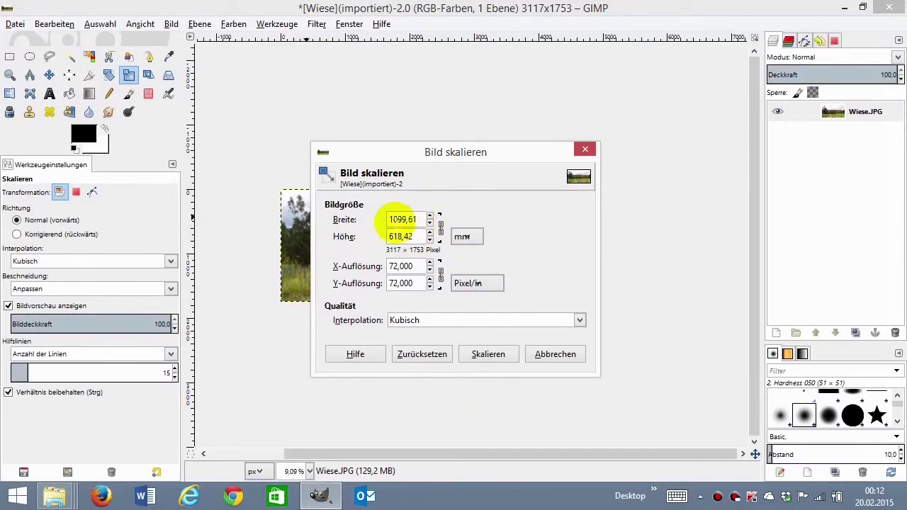